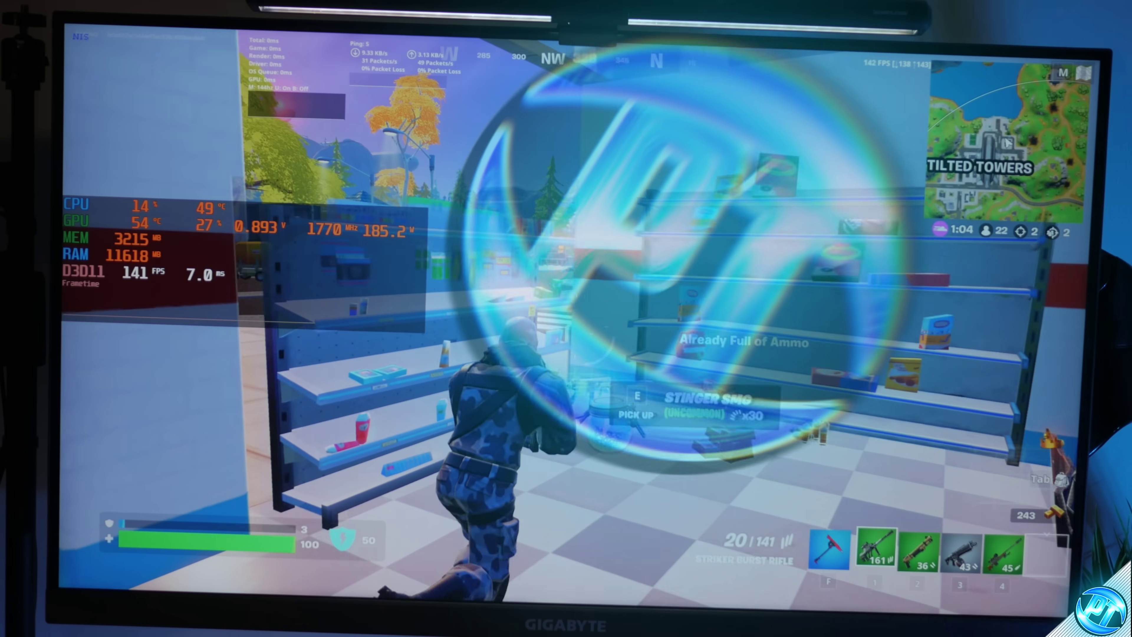
Equip the Hunter Bolt-Action Sniper from hotbar slot 4
key("4")
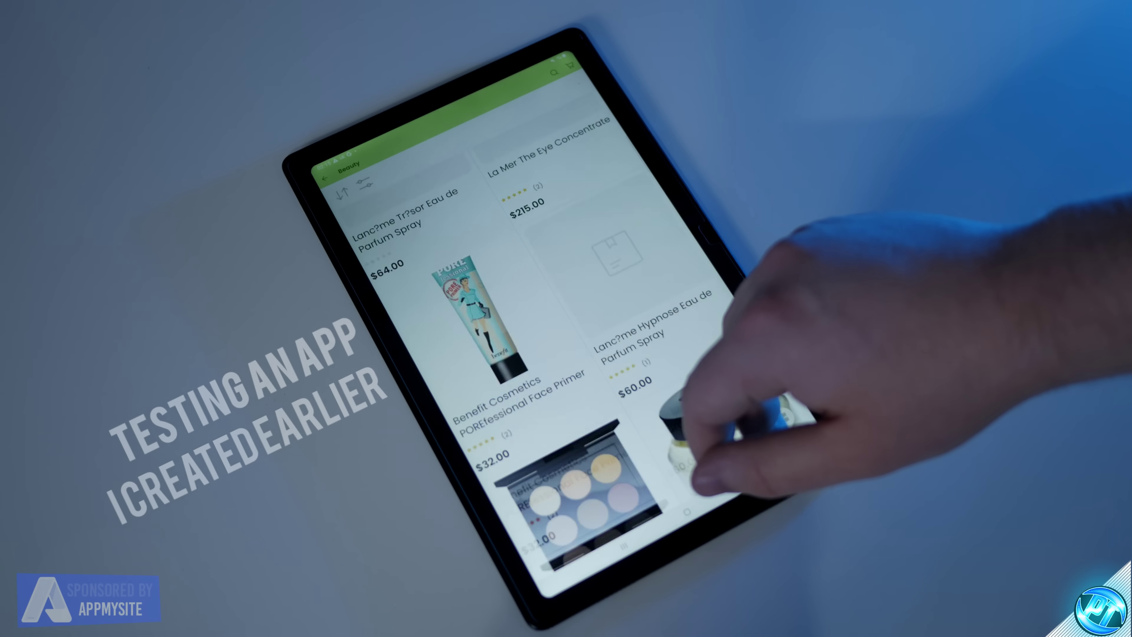
Go back to the Daily Fashion Store home screen and open a product category
scroll(695, 482, "down", 10)
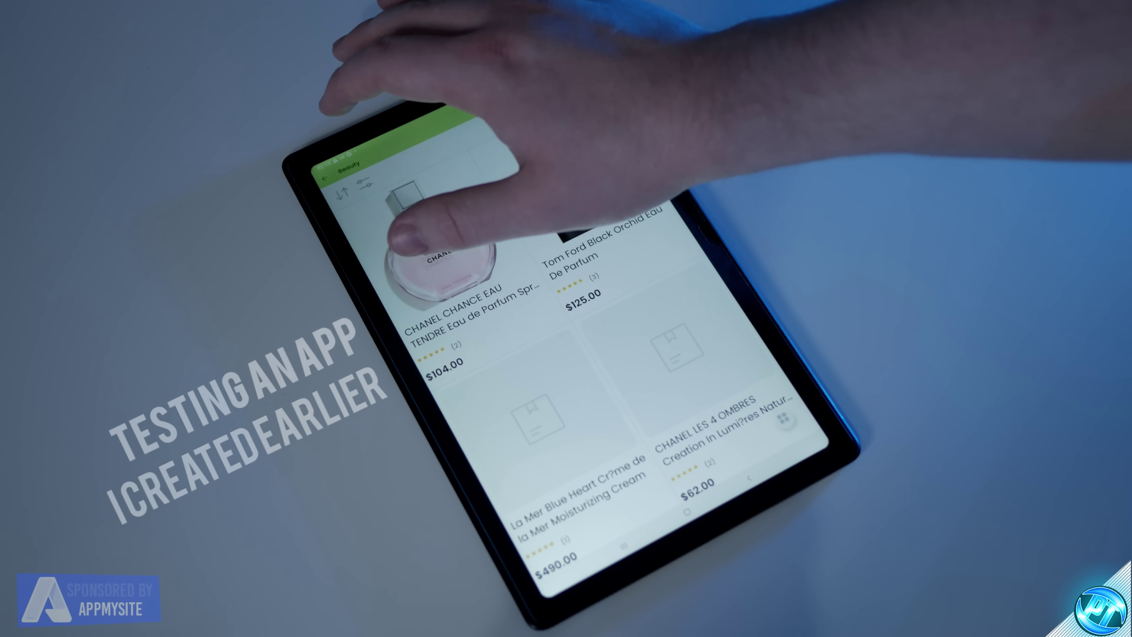
left_click(325, 178)
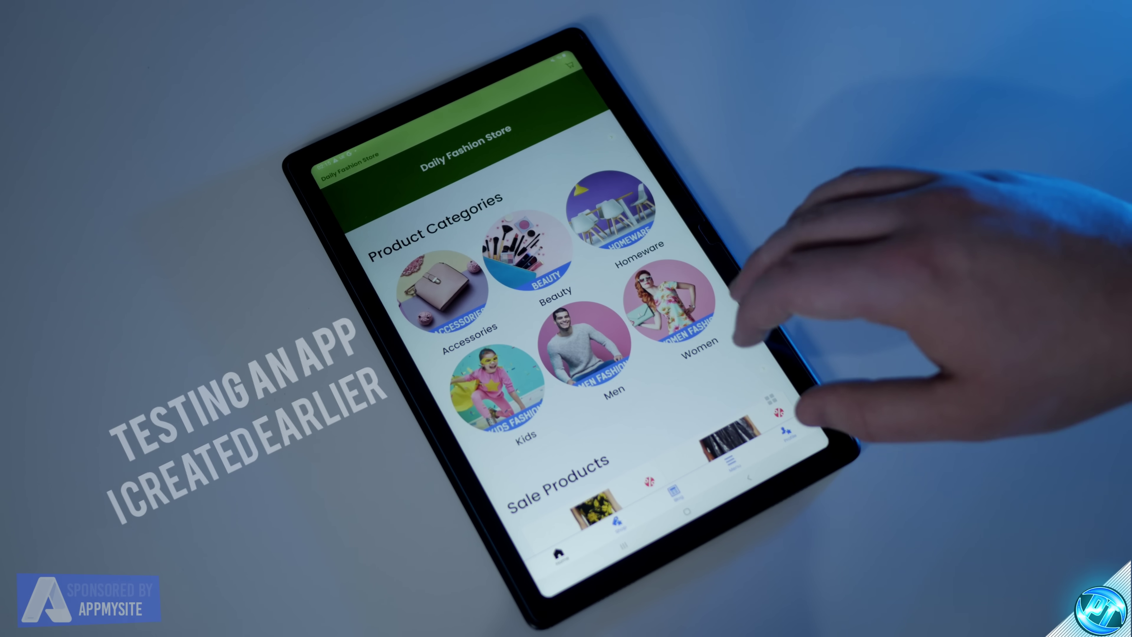
left_click(584, 344)
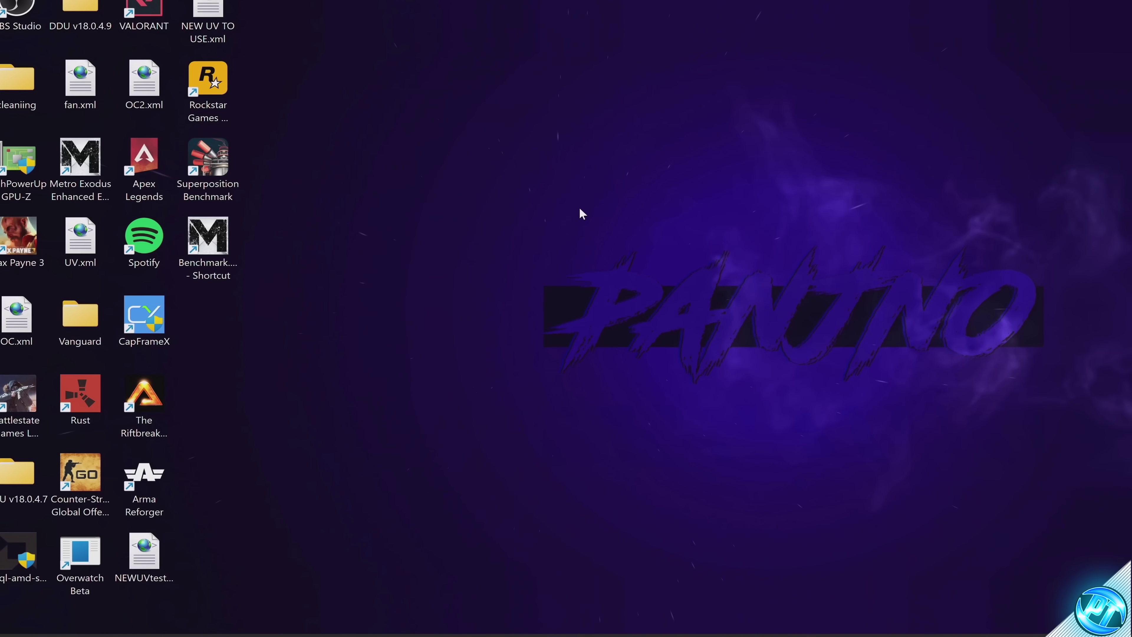
Show Task Manager's Performance view on the Memory page
key("ctrl+shift+Escape")
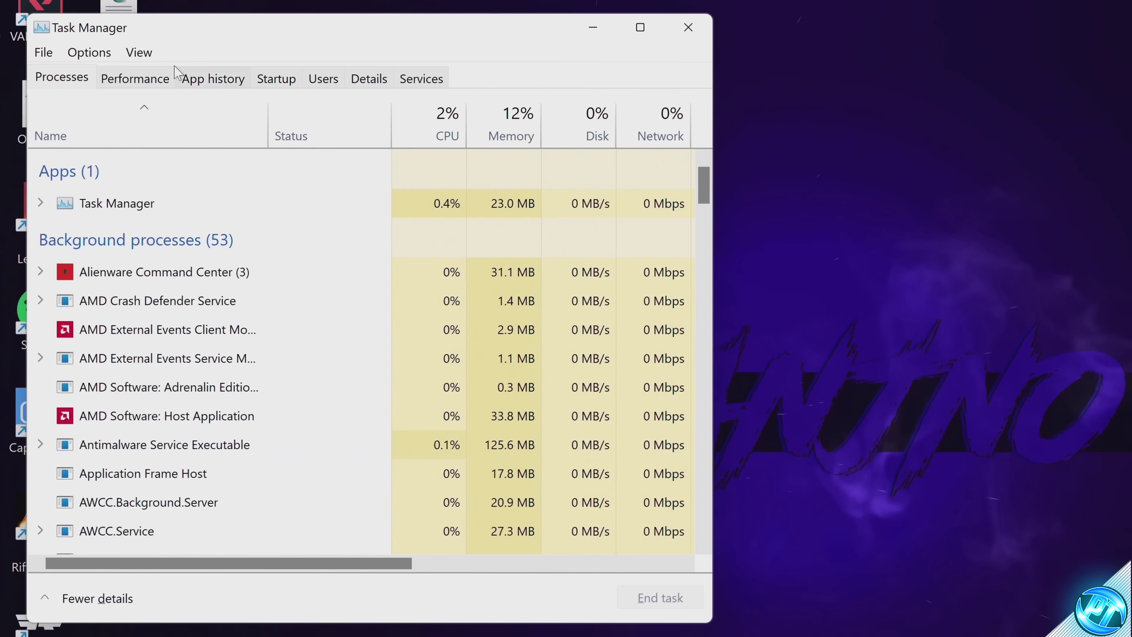
left_click(145, 85)
left_click(159, 192)
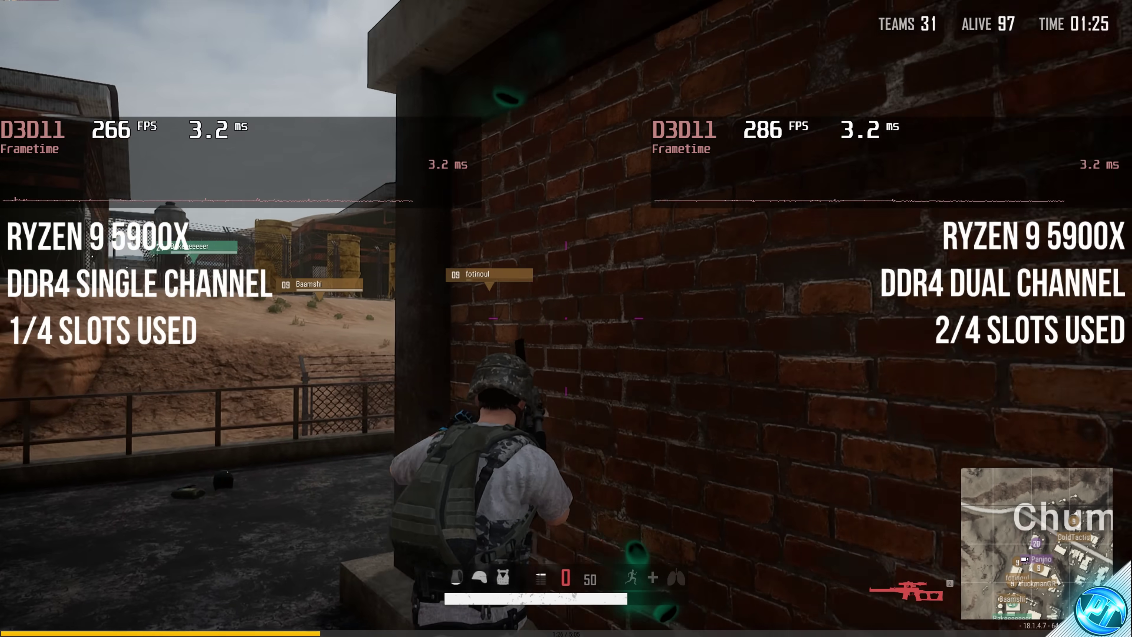
key("Left")
key("Left")
key("Left")
key("Left")
key("Left")
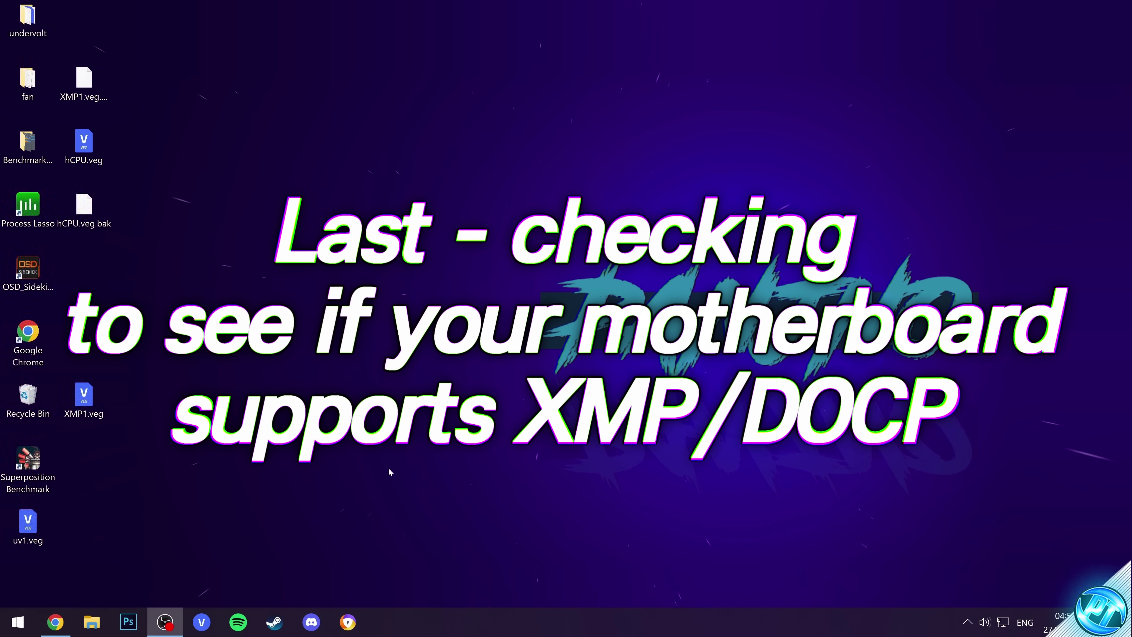
Launch the DirectX Diagnostic Tool by searching for dxdiag from Start
left_click(28, 619)
type("dxdiag")
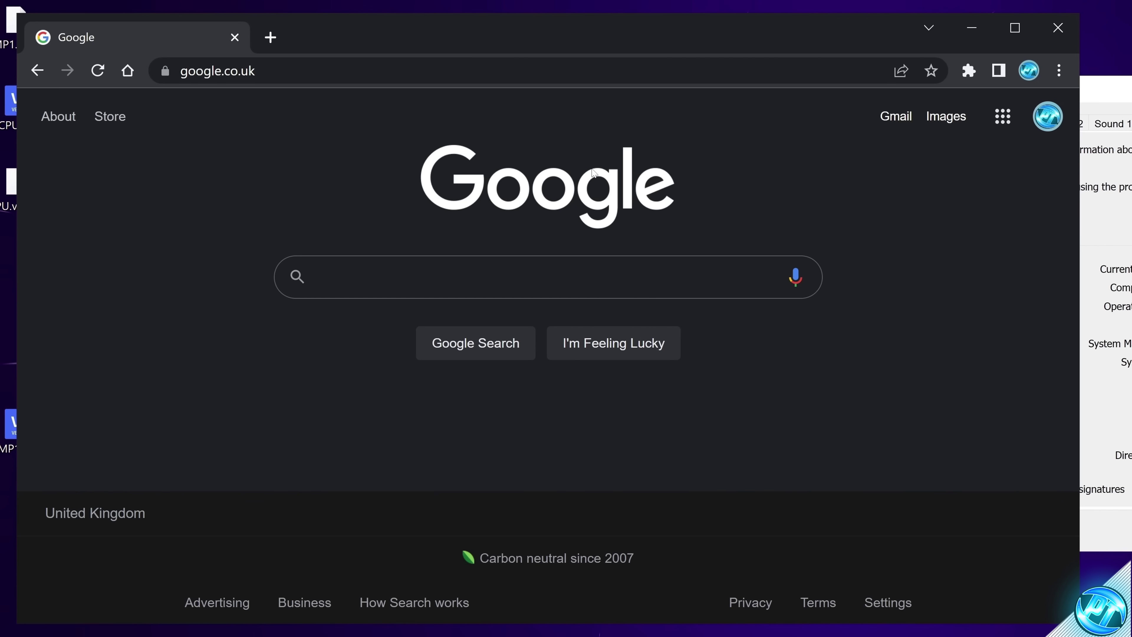
Search Google for 'ms-7d13'
left_click(424, 258)
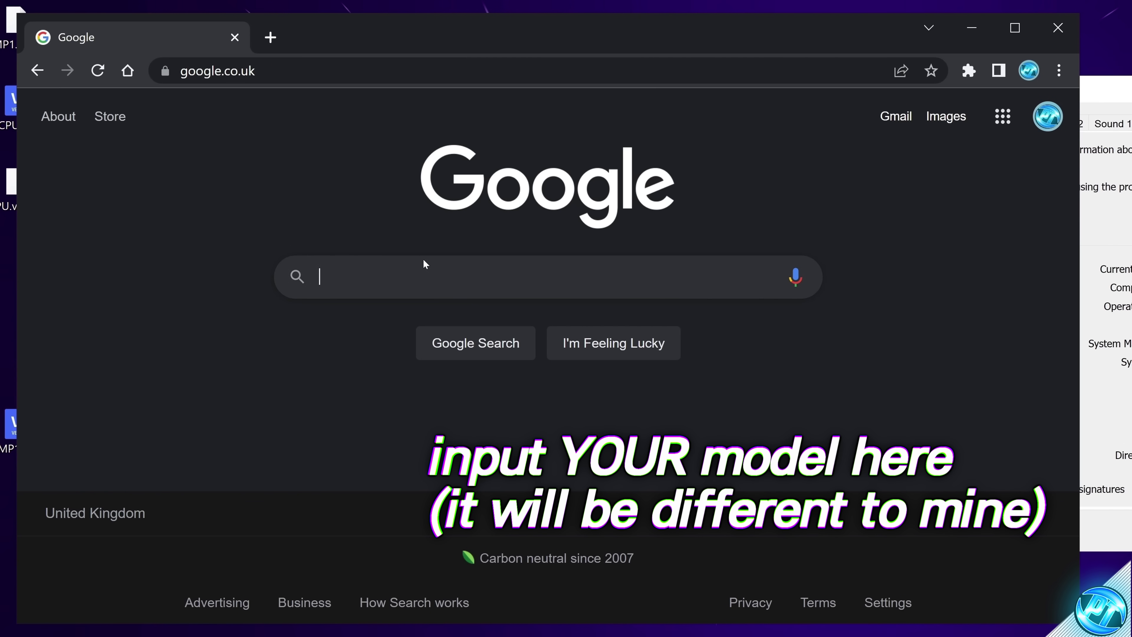
type("ms-7d13")
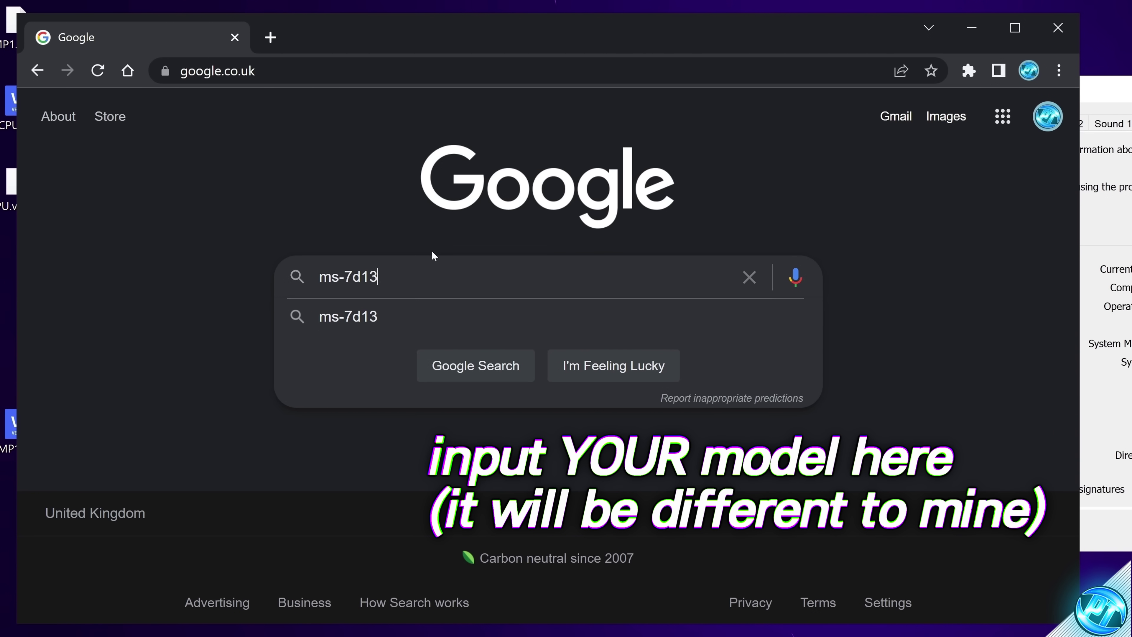
key("Return")
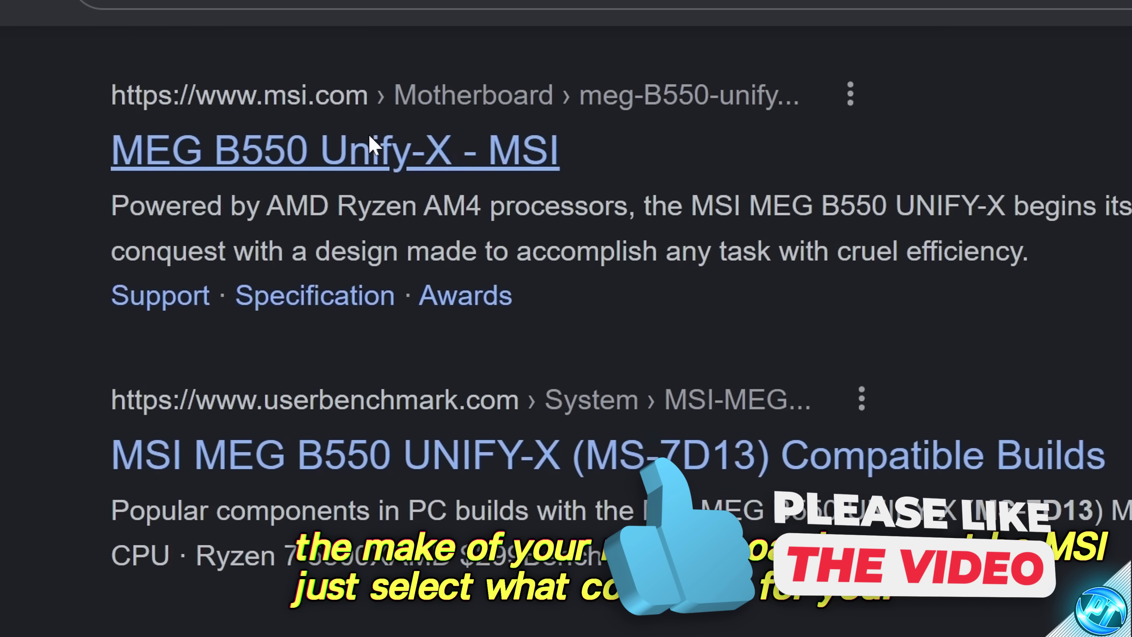
Open the MEG B550 Unify-X result and go to its Support page's Compatibility section
left_click(363, 152)
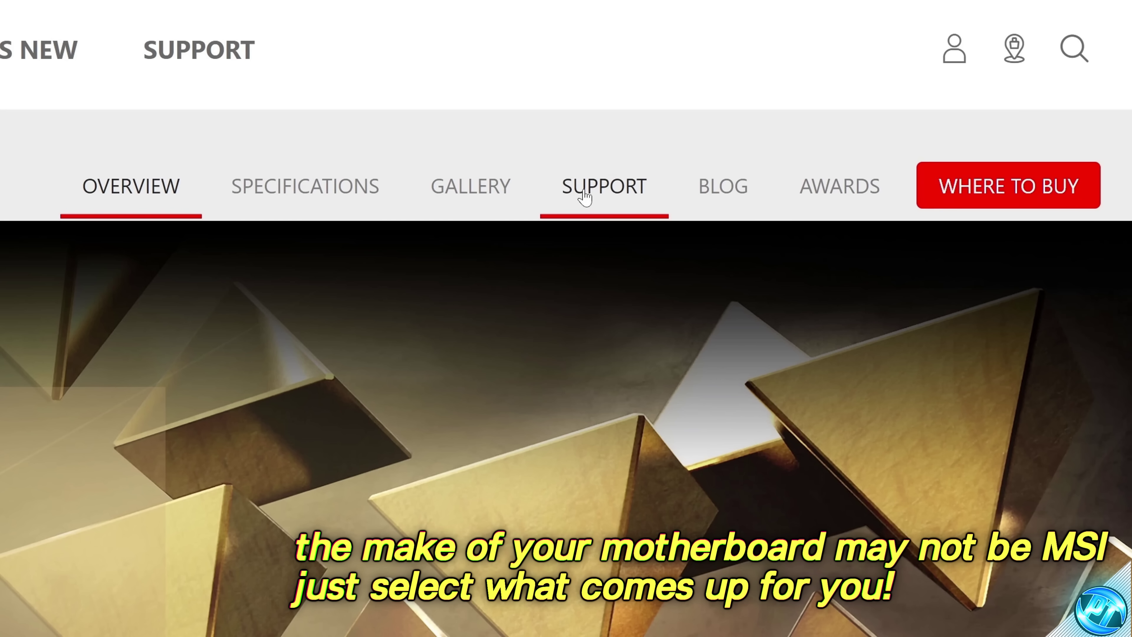
left_click(584, 196)
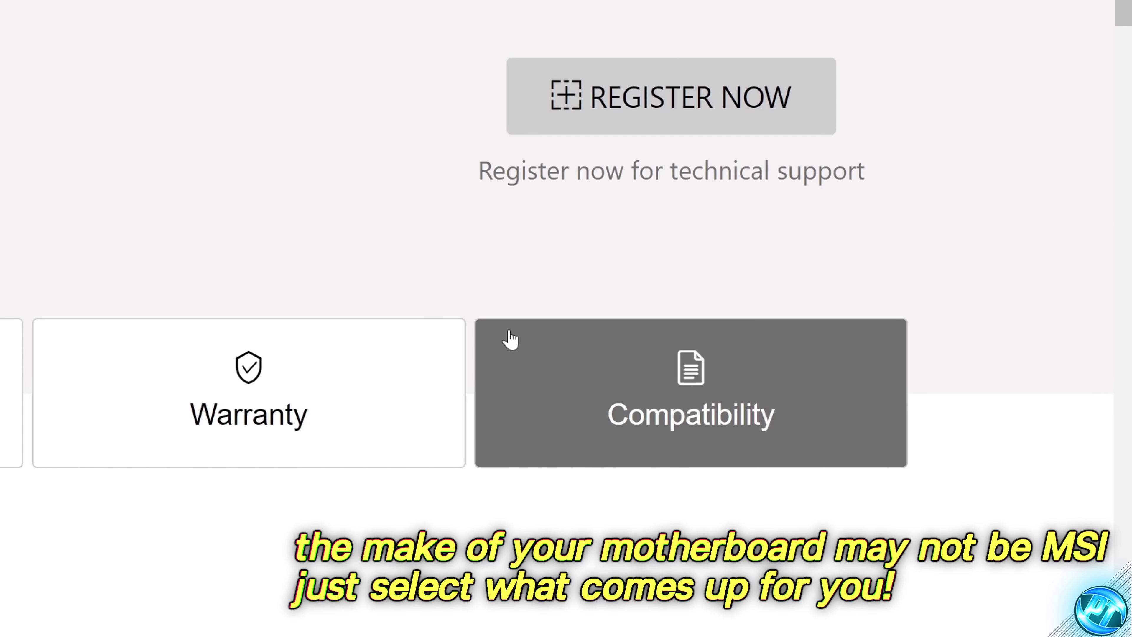
left_click(512, 340)
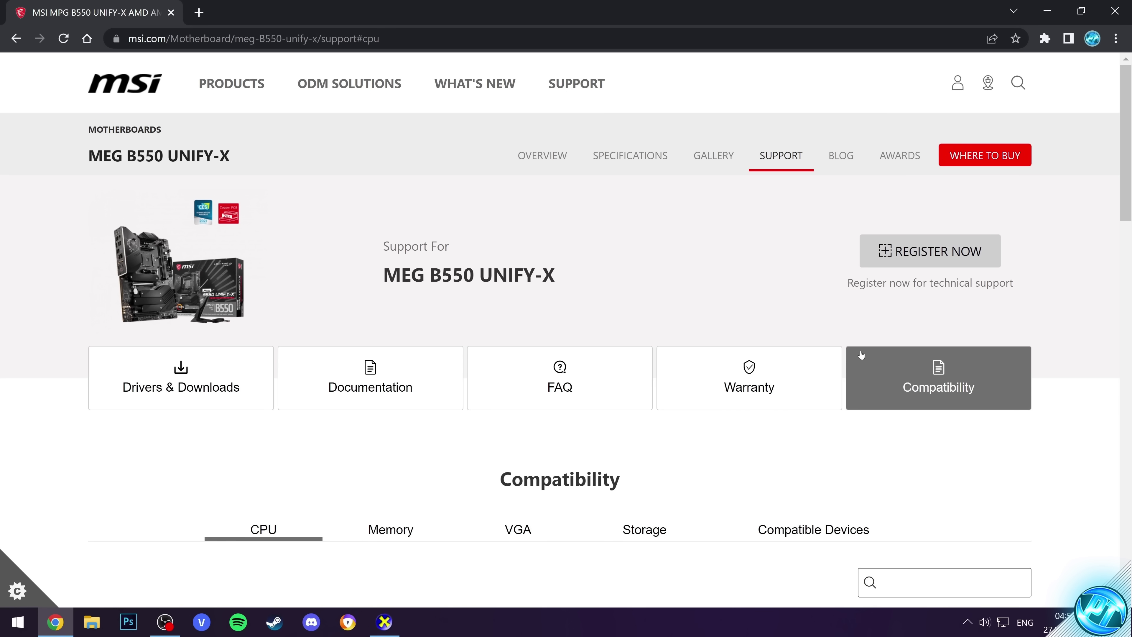
Show the Memory compatibility table and scroll through the supported modules
scroll(922, 327, "down", 3)
left_click(399, 379)
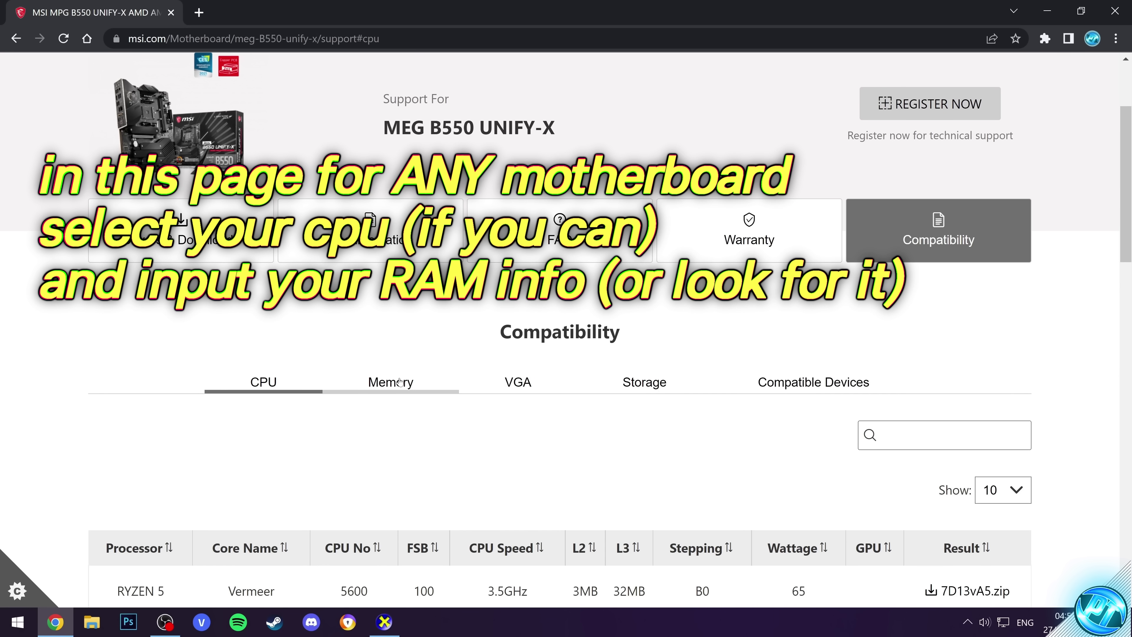
scroll(515, 192, "down", 3)
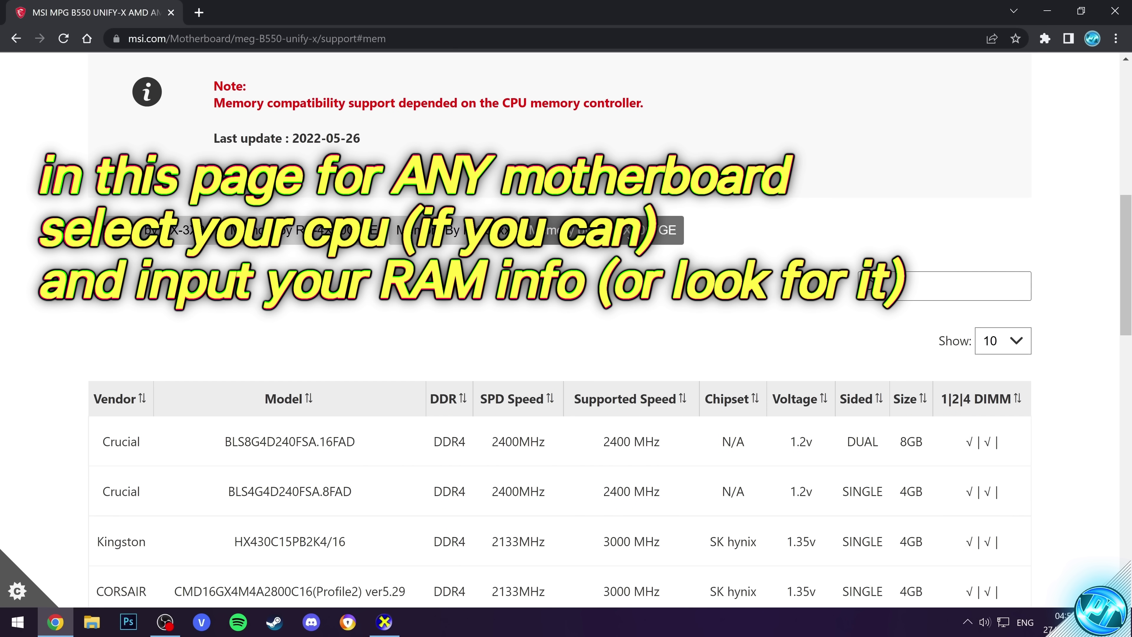
scroll(1112, 270, "down", 5)
scroll(1111, 270, "down", 2)
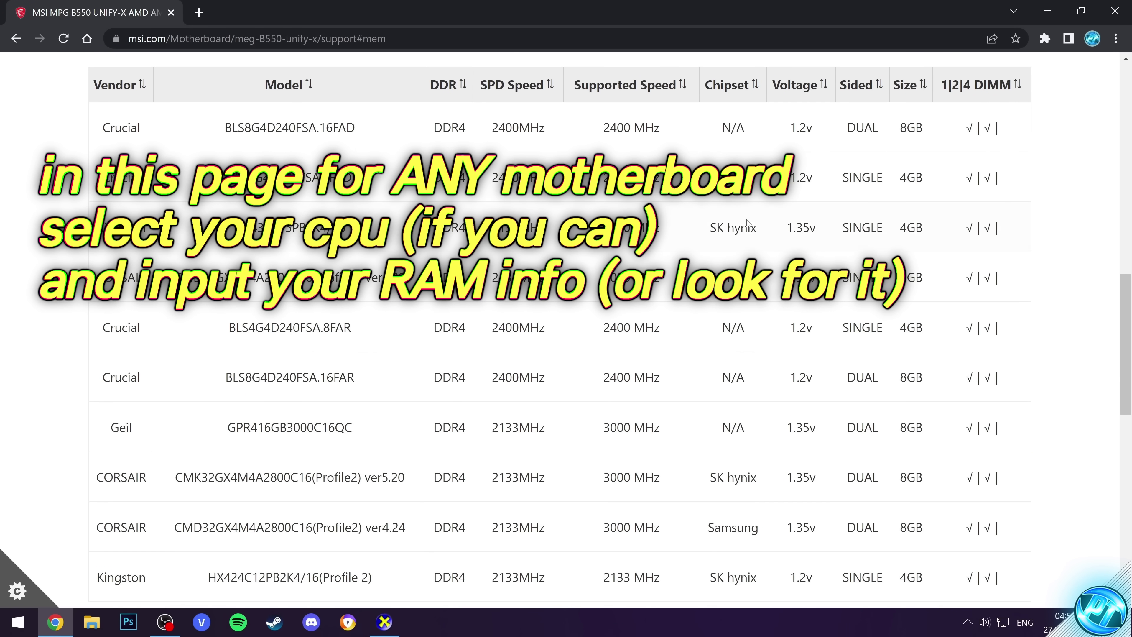
scroll(675, 437, "down", 5)
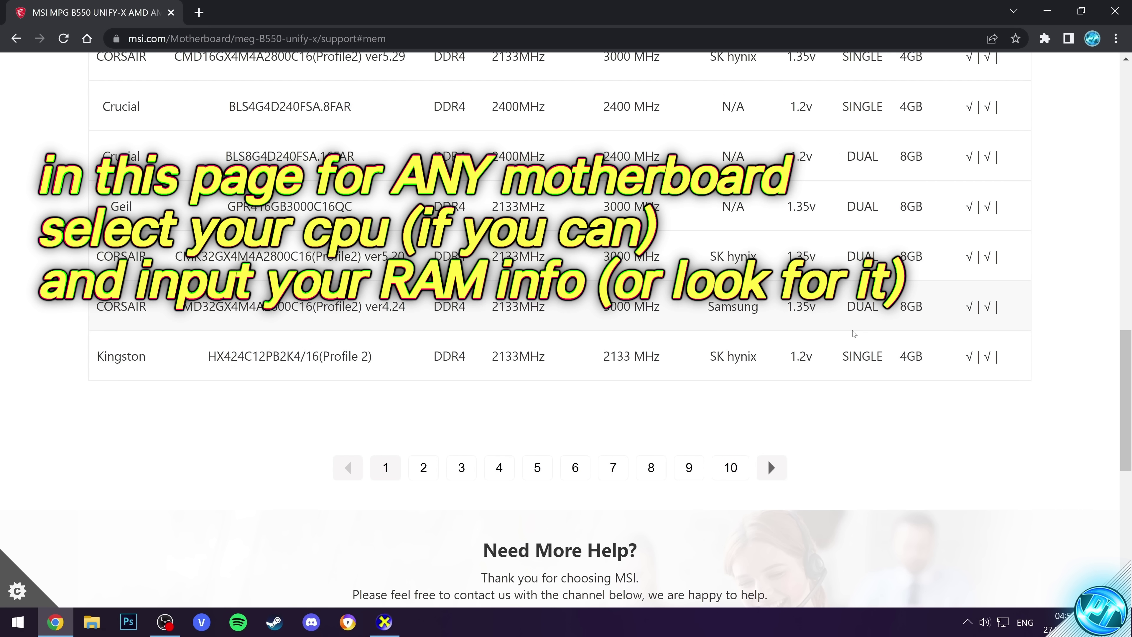
scroll(854, 333, "up", 7)
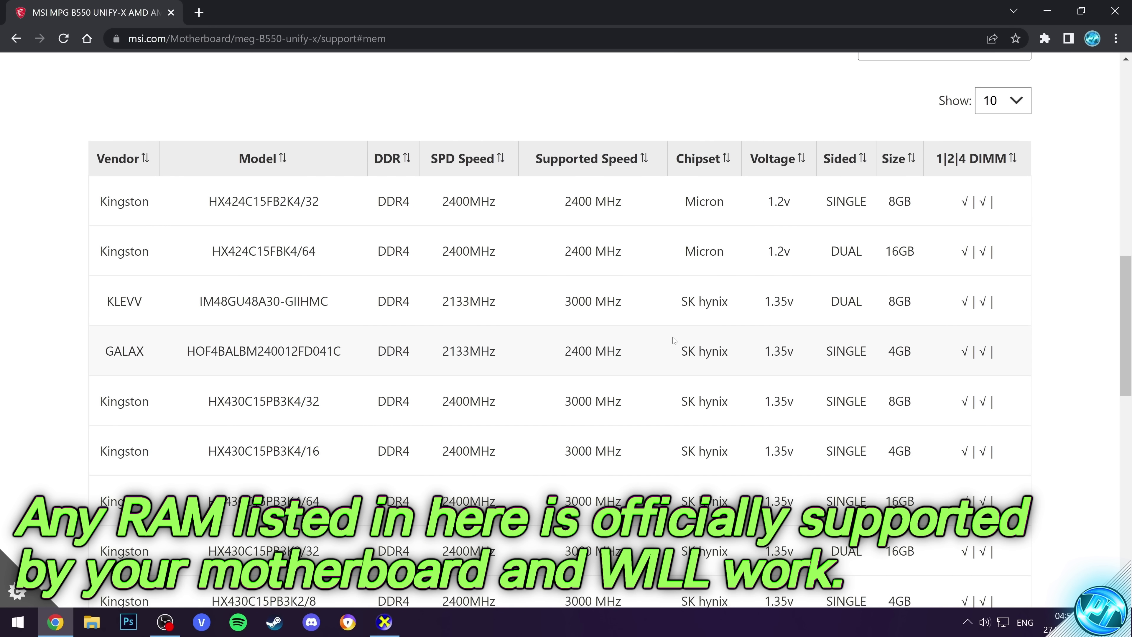
scroll(675, 340, "down", 8)
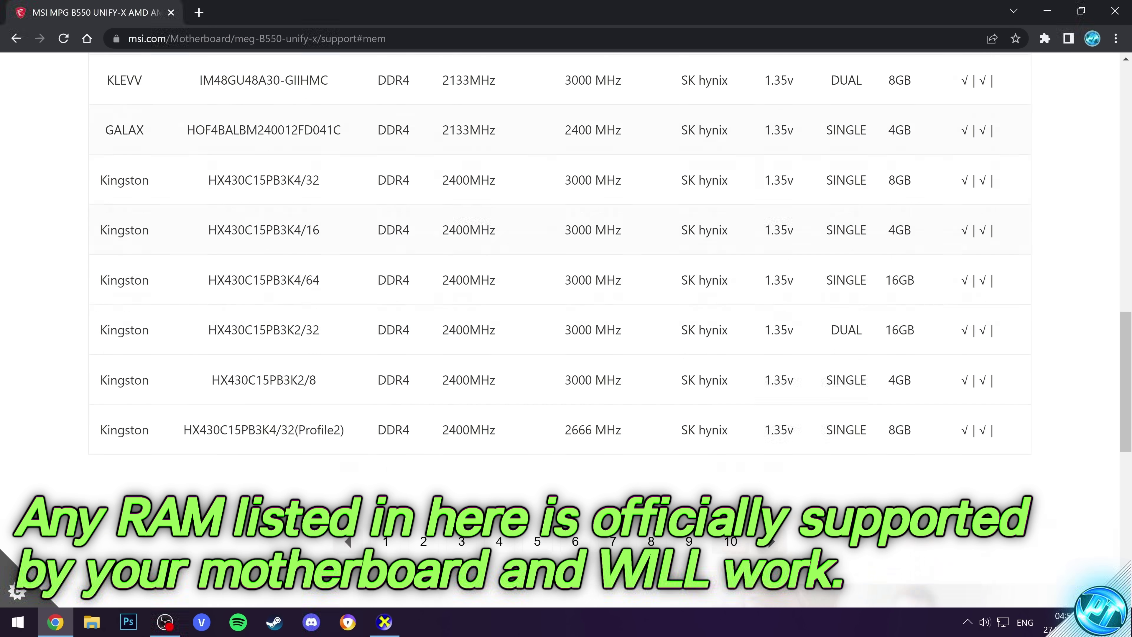
scroll(865, 393, "up", 10)
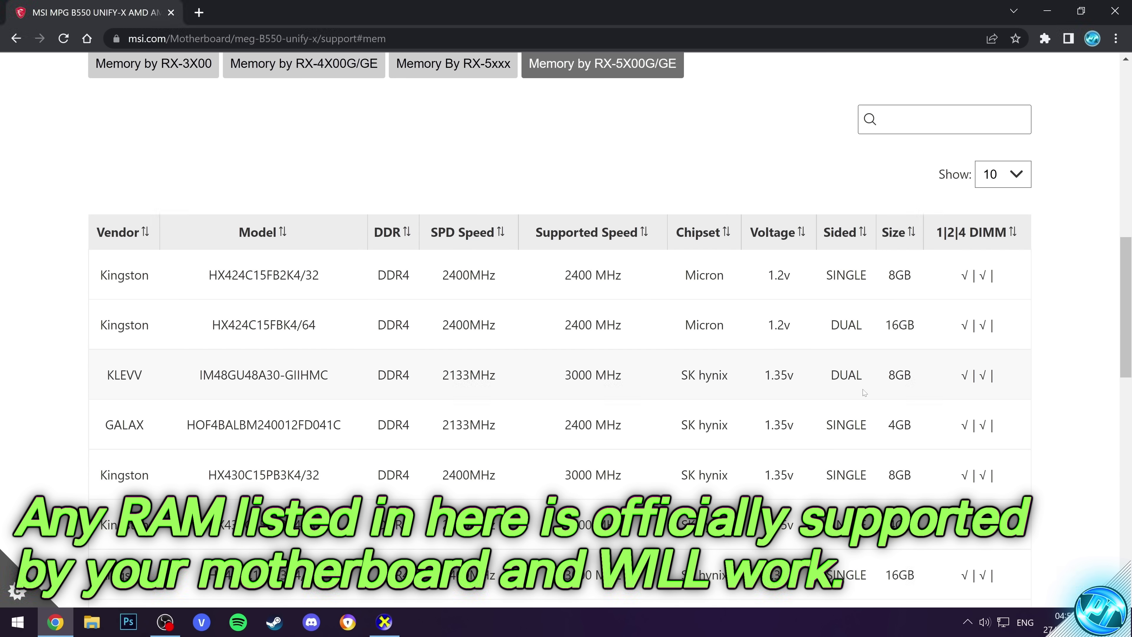
scroll(865, 393, "up", 3)
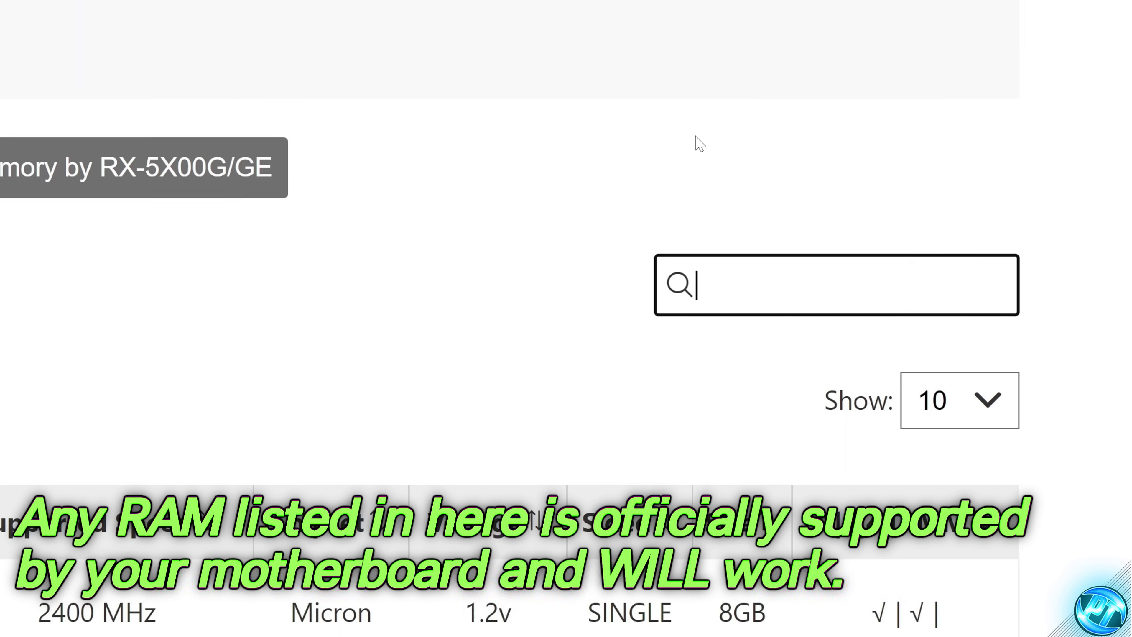
Filter the memory table by 'crucial' to list only Crucial DDR4 modules
type("crucial")
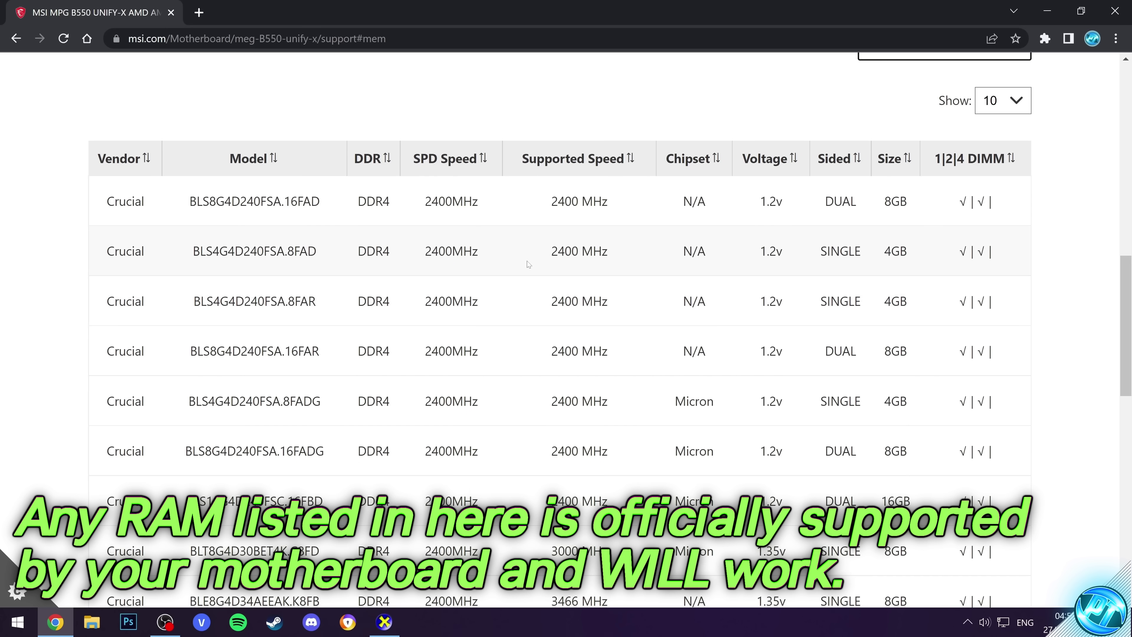
scroll(240, 246, "down", 5)
scroll(477, 271, "up", 5)
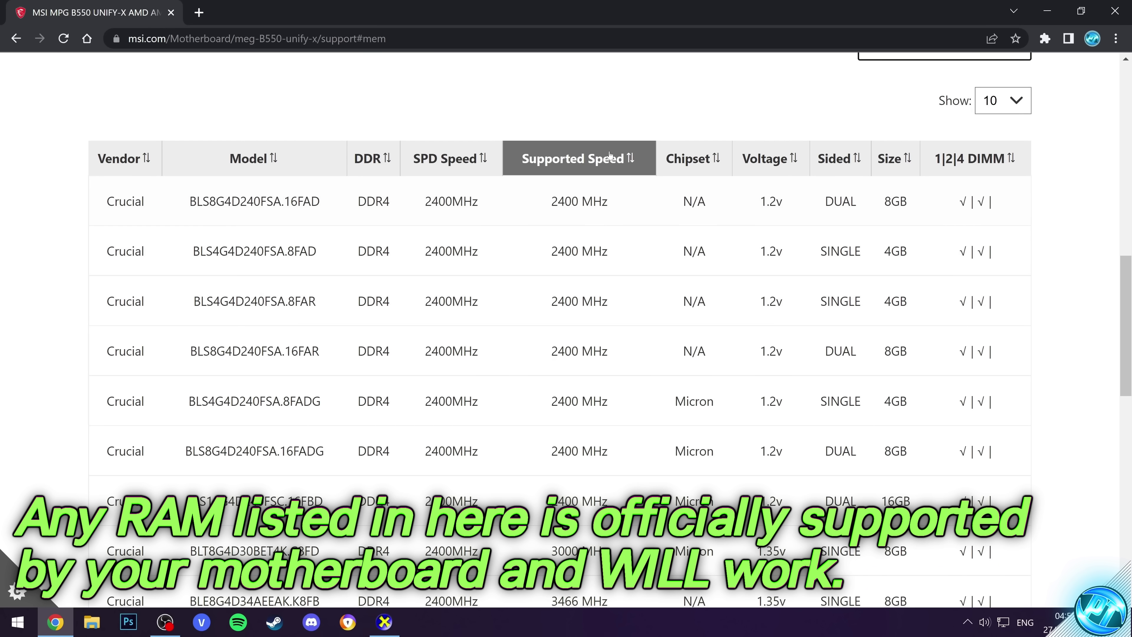
scroll(592, 330, "down", 5)
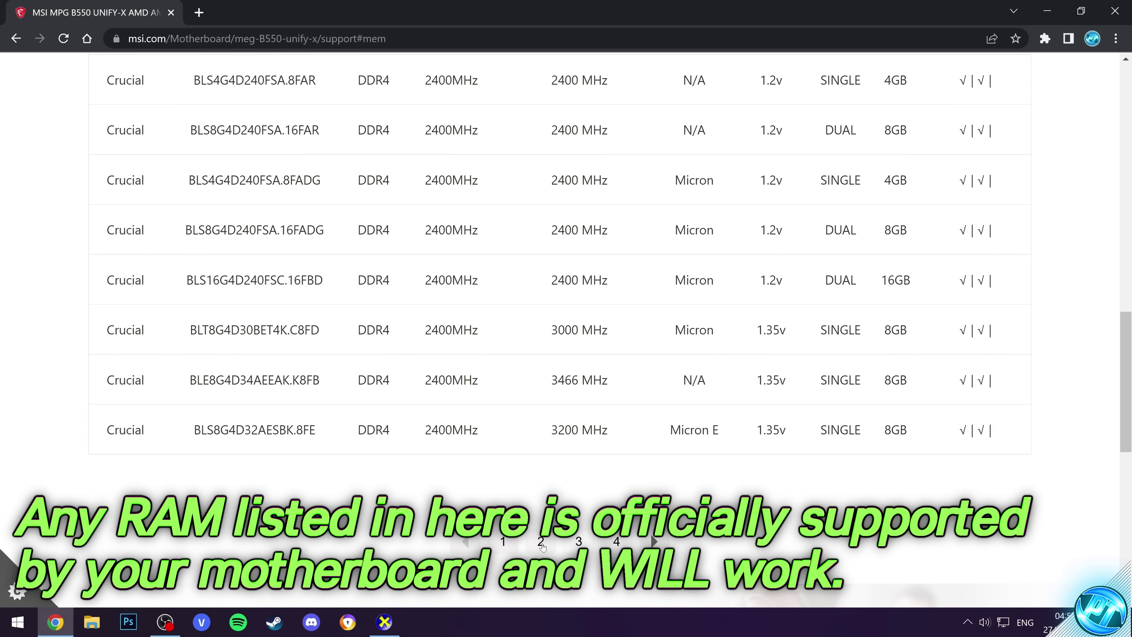